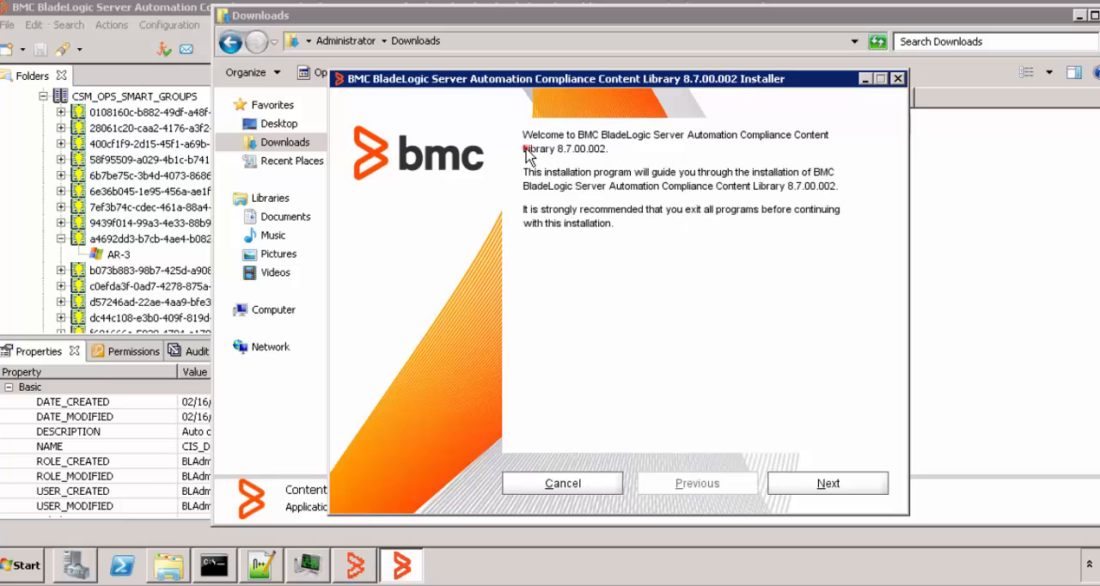
Step: Continue past the welcome page of the Compliance Content Library 8.7.00.002 installer
left_click_drag(523, 148, 590, 151)
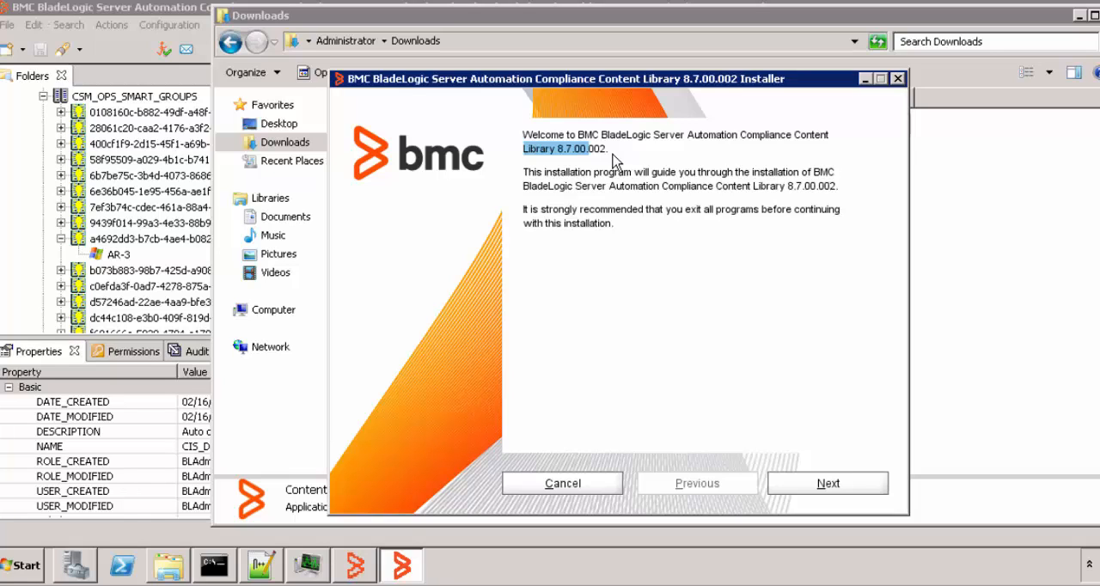
left_click(817, 484)
left_click(842, 486)
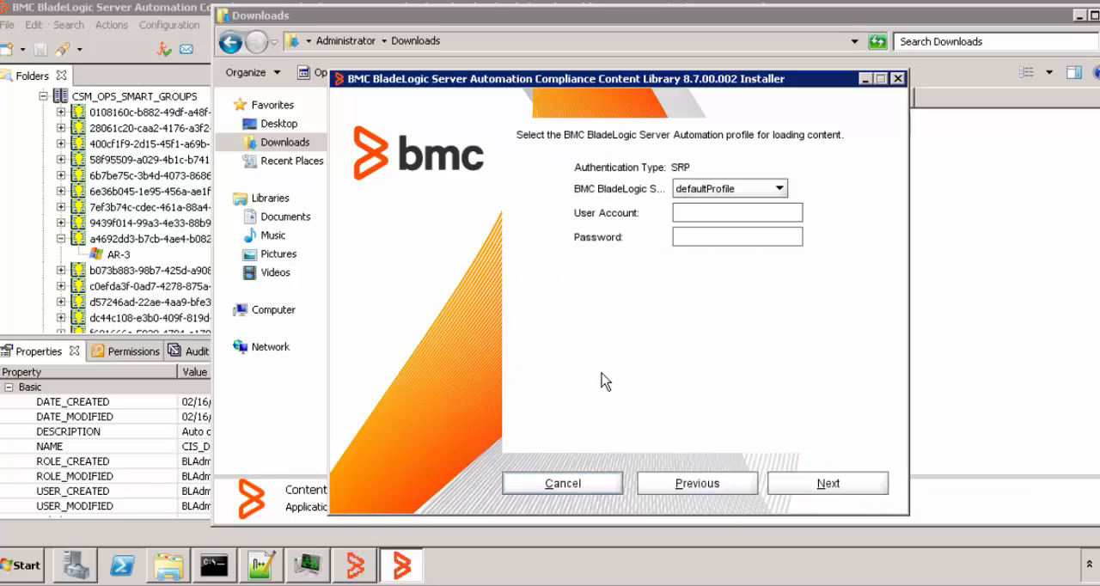
Step: Keep defaultProfile for loading content, enter the user account BLAdmin and the account password, and continue
left_click(779, 189)
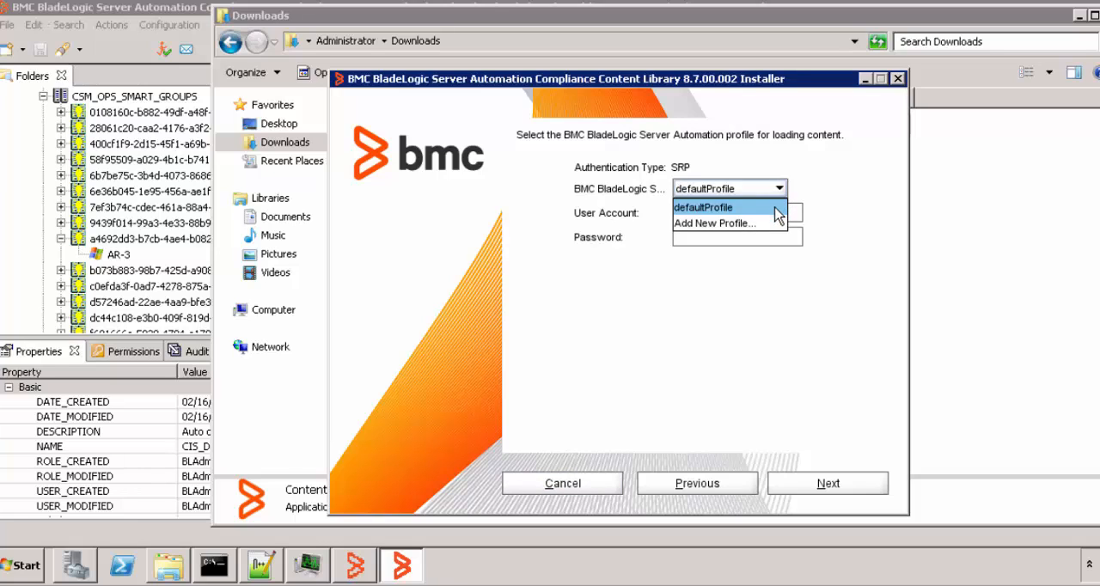
left_click(761, 240)
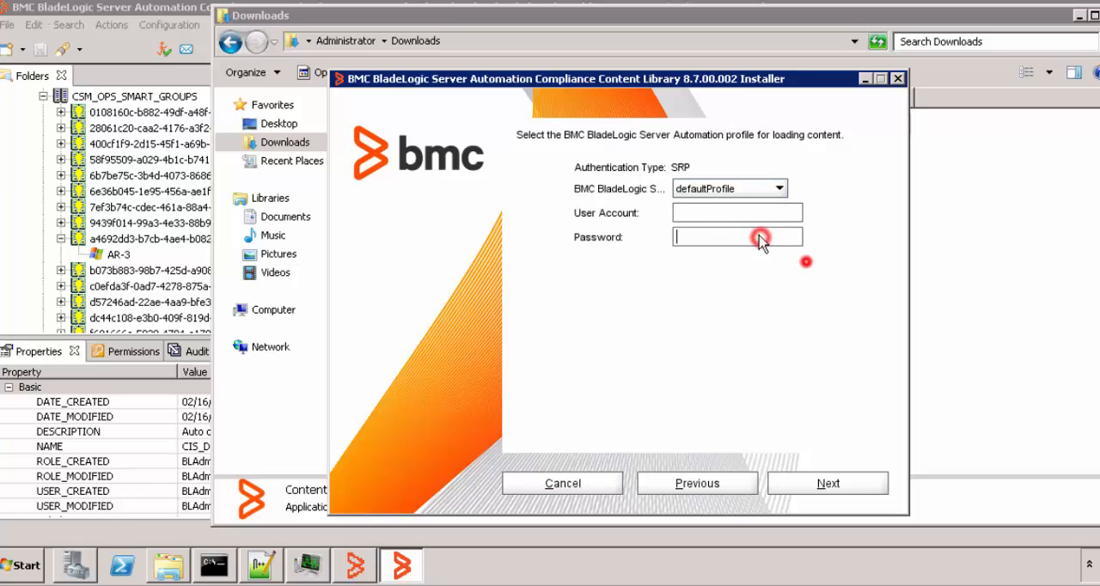
left_click(714, 214)
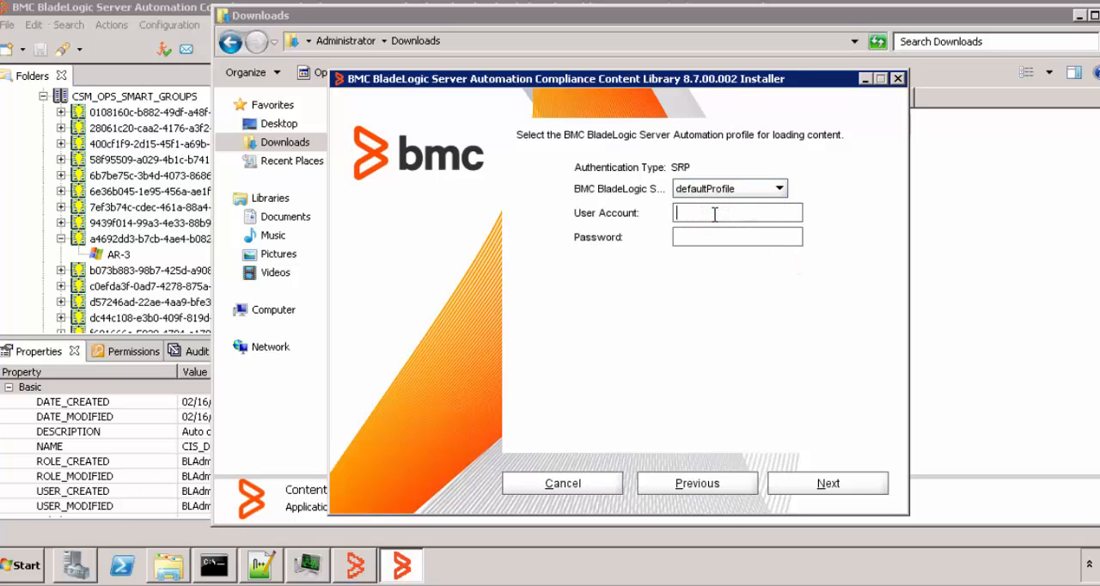
type("BLAdmin")
key("Tab")
type("********")
left_click_drag(743, 214, 658, 213)
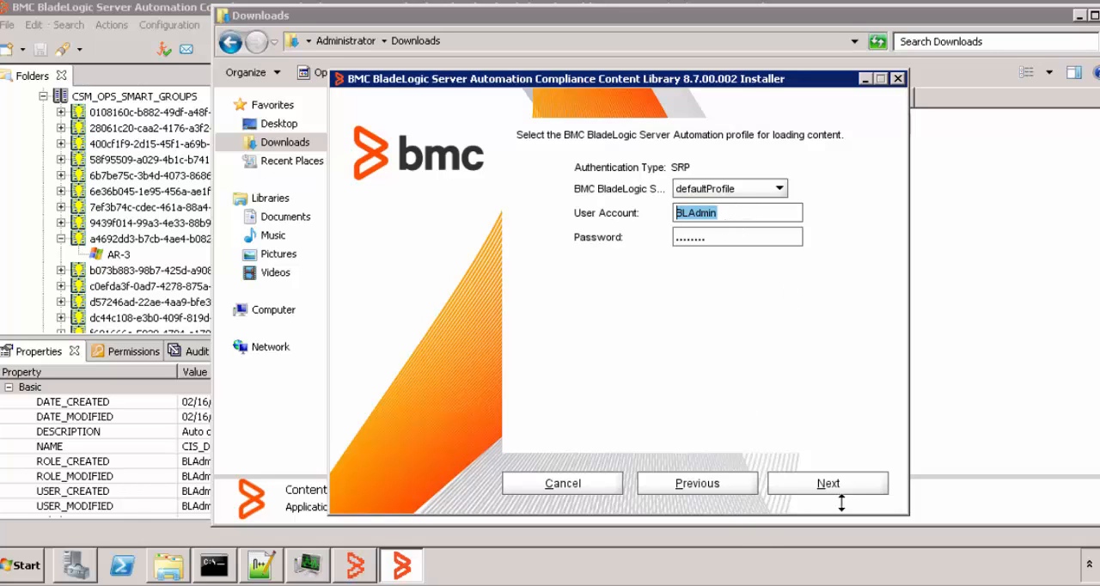
left_click(820, 485)
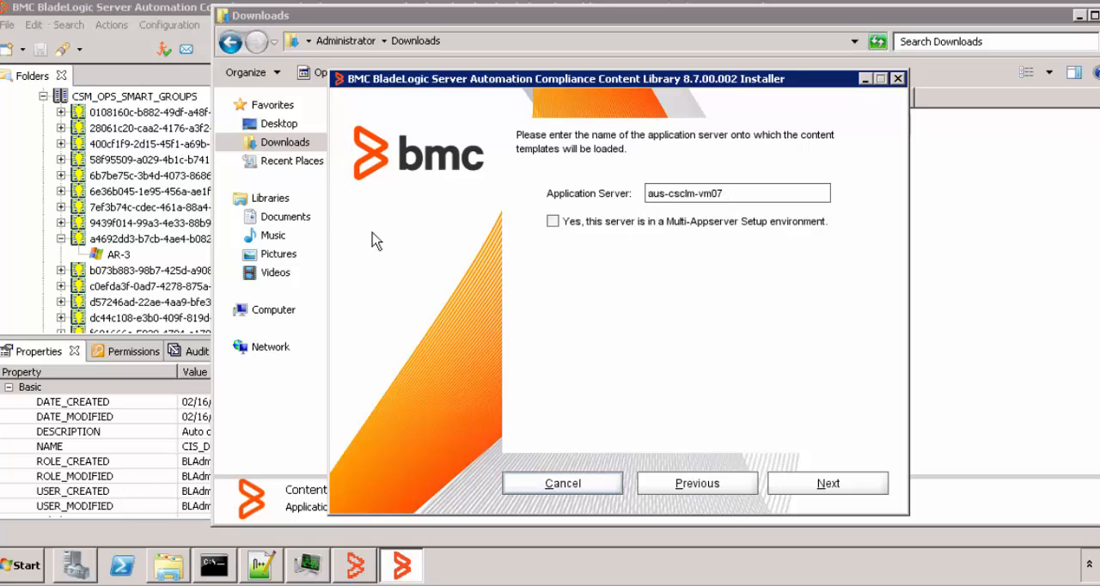
Step: Accept aus-csclm-vm07 as the application server outside a Multi-Appserver Setup and proceed with Custom Setup
triple_click(736, 198)
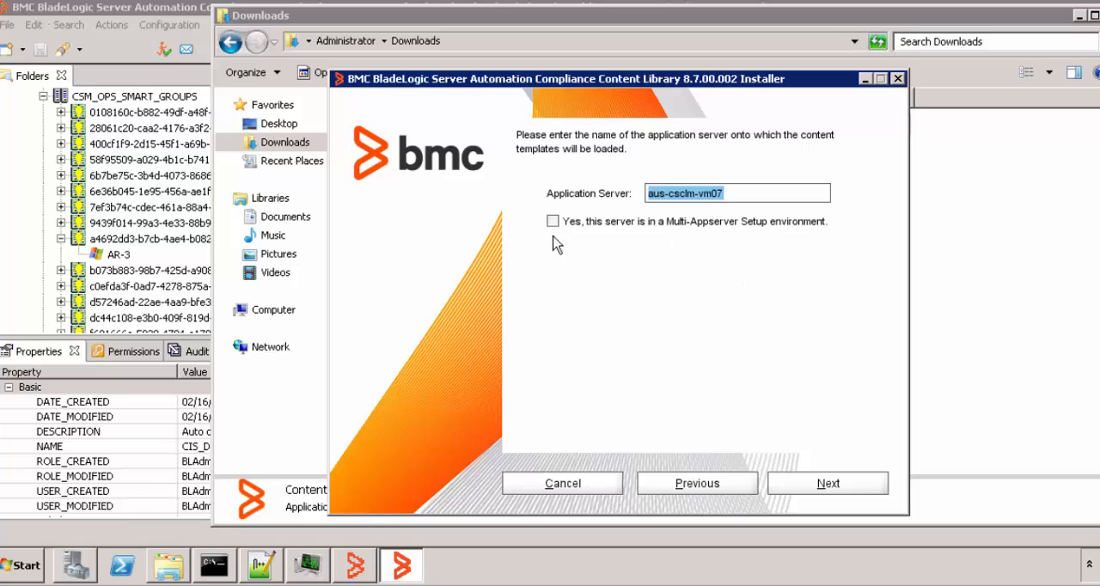
left_click(830, 484)
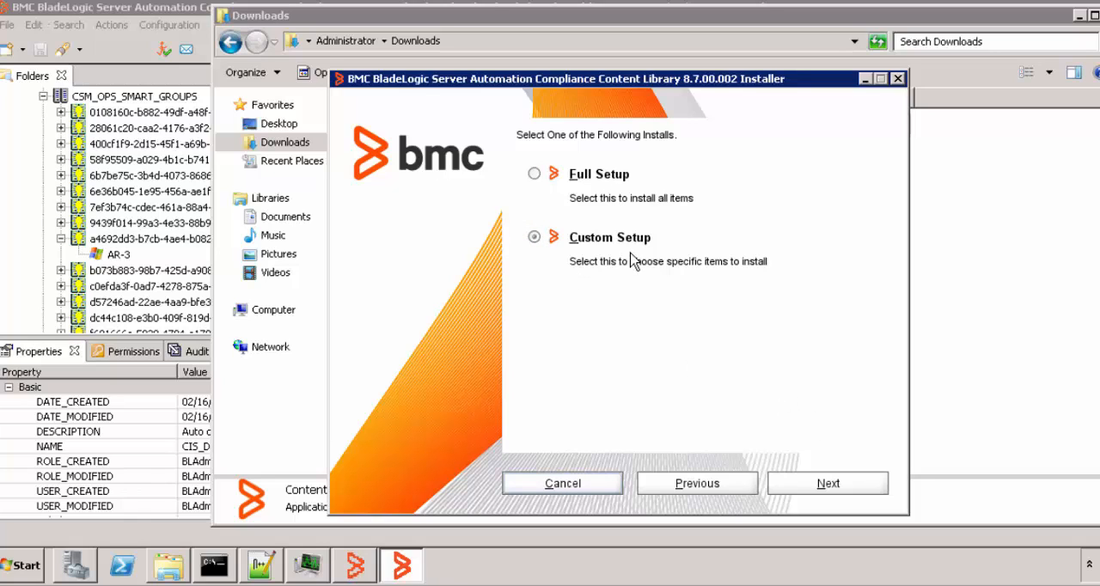
left_click(829, 485)
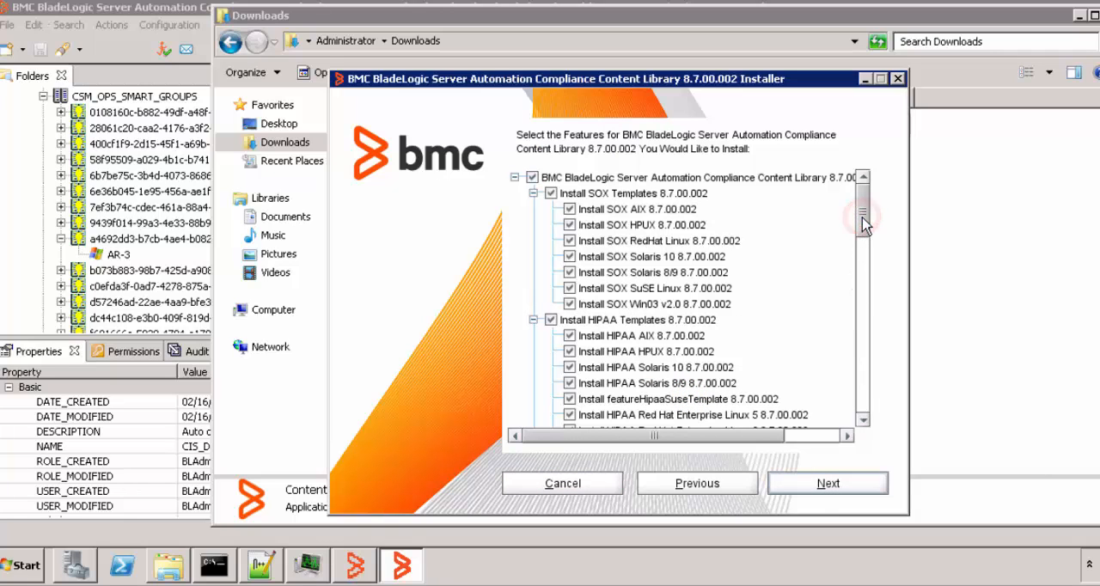
Step: Review the compliance templates in the installer's feature list and continue with all of them selected
left_click_drag(866, 232, 877, 398)
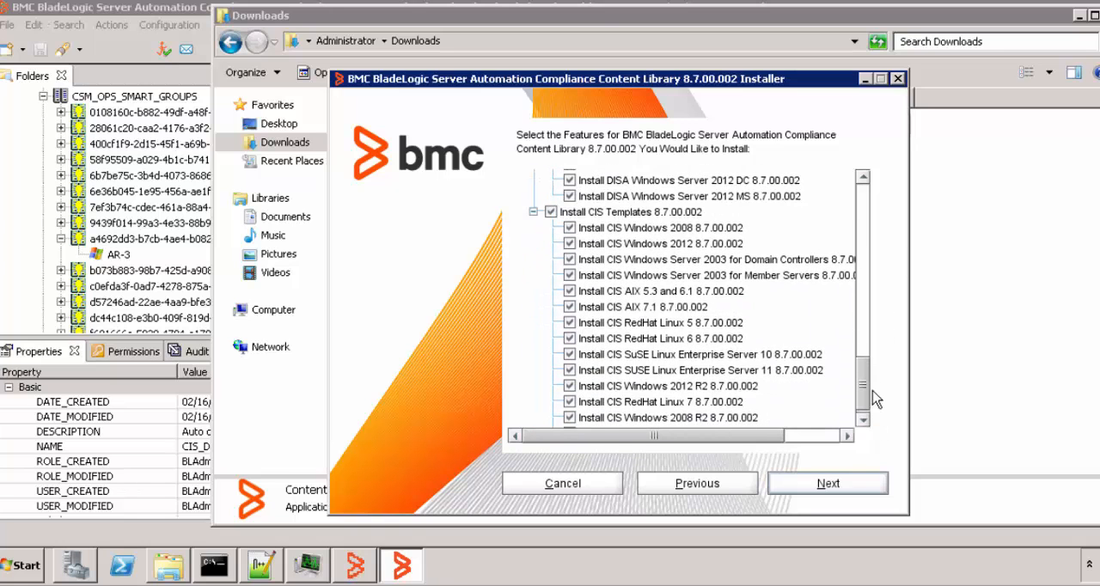
left_click_drag(872, 391, 873, 198)
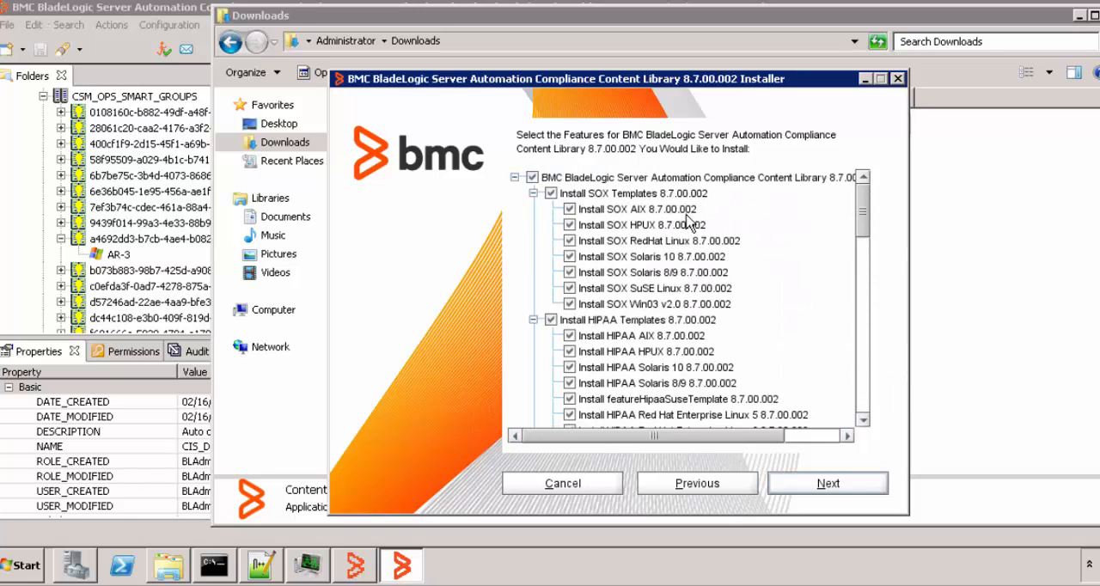
left_click(822, 483)
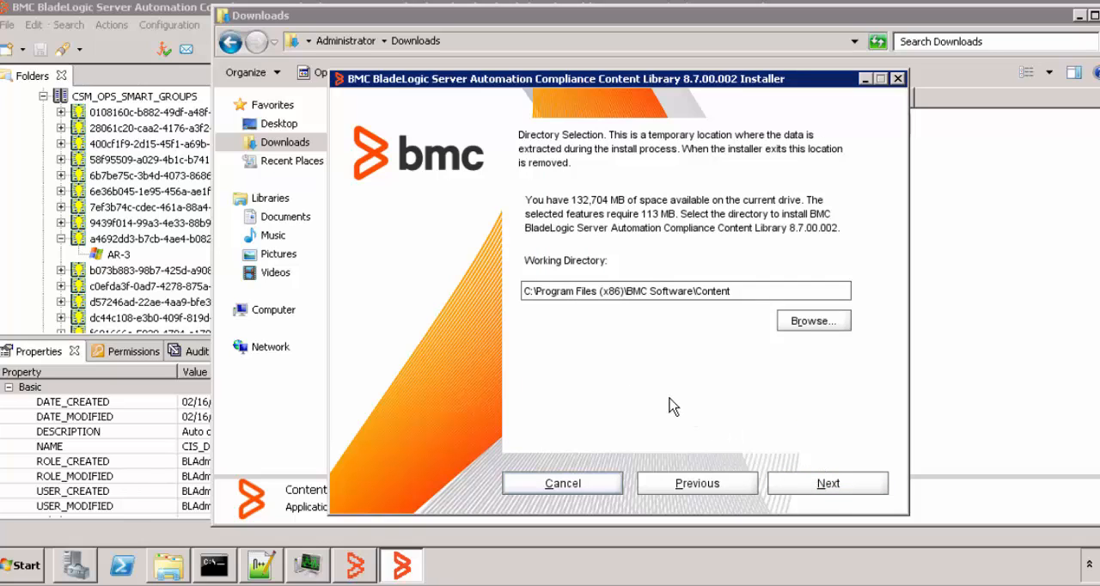
Step: Cancel the entire content library installation and minimize the Downloads window
left_click(897, 79)
left_click(589, 302)
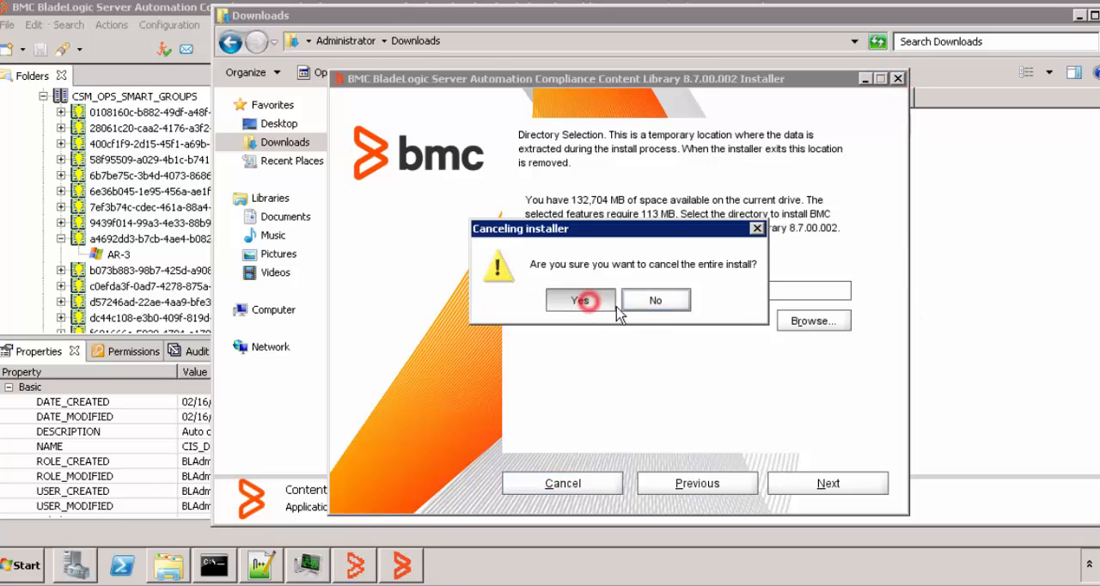
left_click(1080, 15)
Step: Browse the folder tree from the CIS component templates to the compliance jobs under CSM_OPS_JOBS
left_click_drag(386, 127, 386, 103)
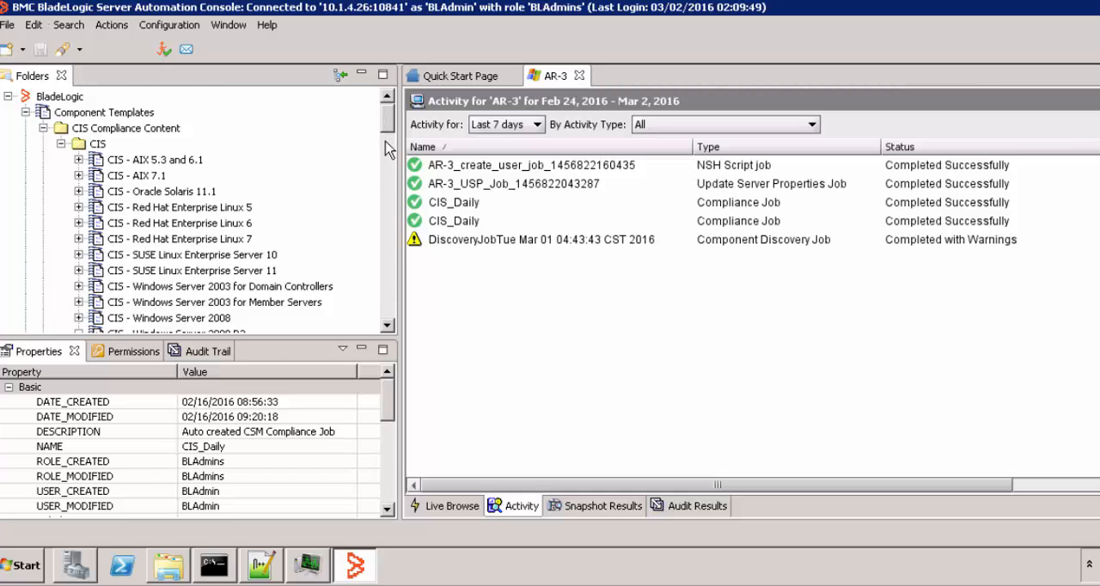
left_click_drag(386, 122, 385, 238)
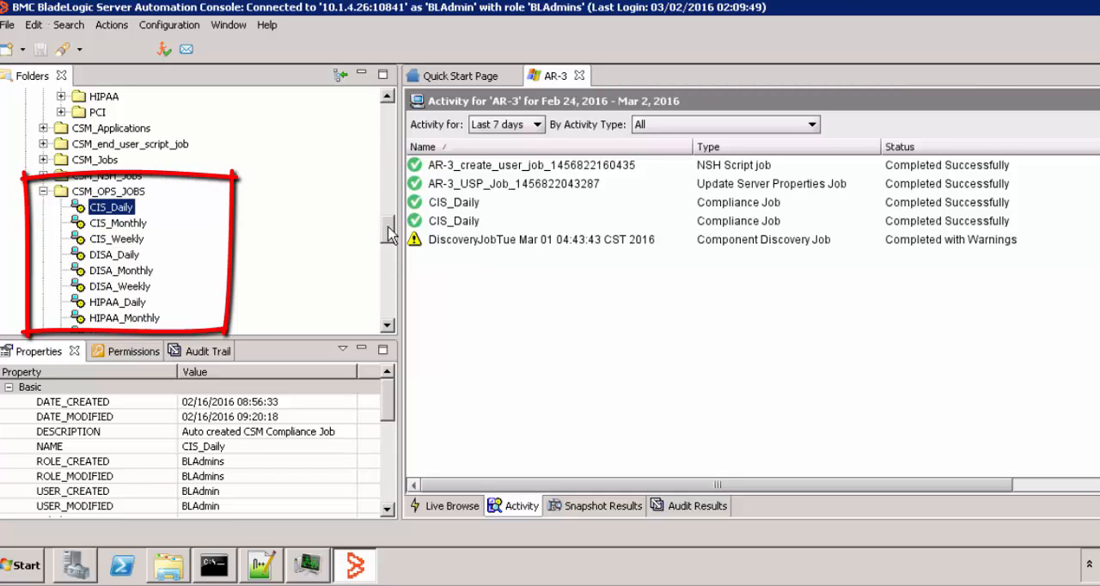
left_click_drag(388, 227, 391, 240)
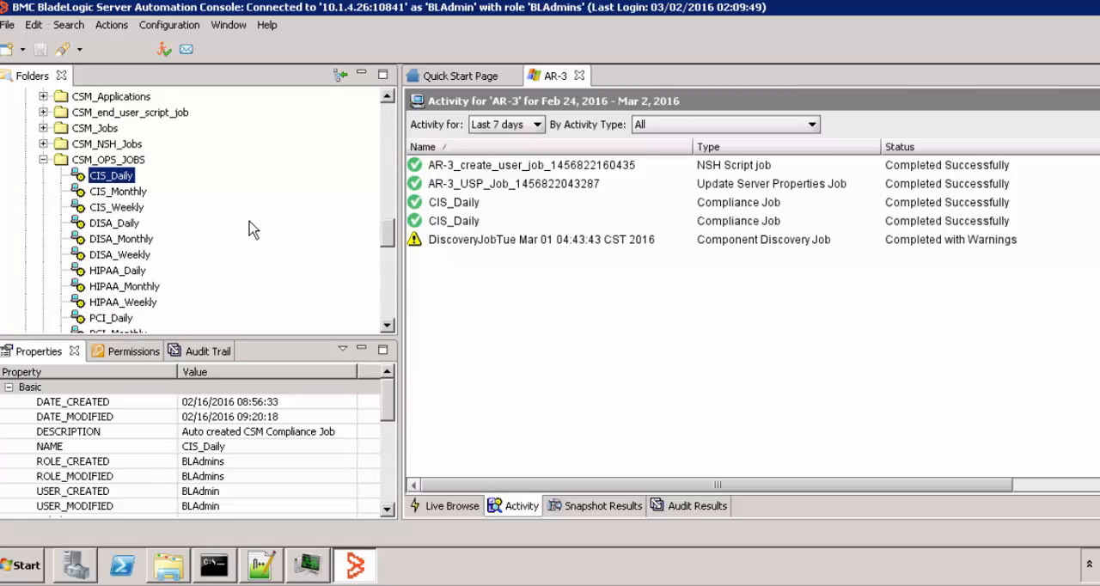
scroll(246, 229, "down", 1)
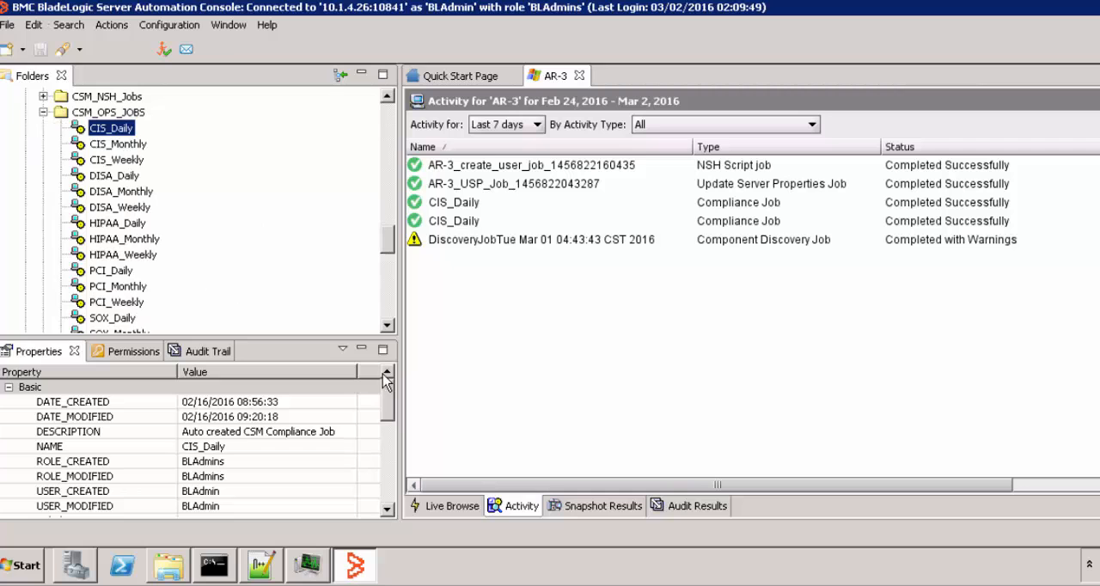
Step: Examine the extended properties of the CIS_Daily job, including CSM_OPS_DISCOVERABLE
left_click_drag(387, 397, 391, 431)
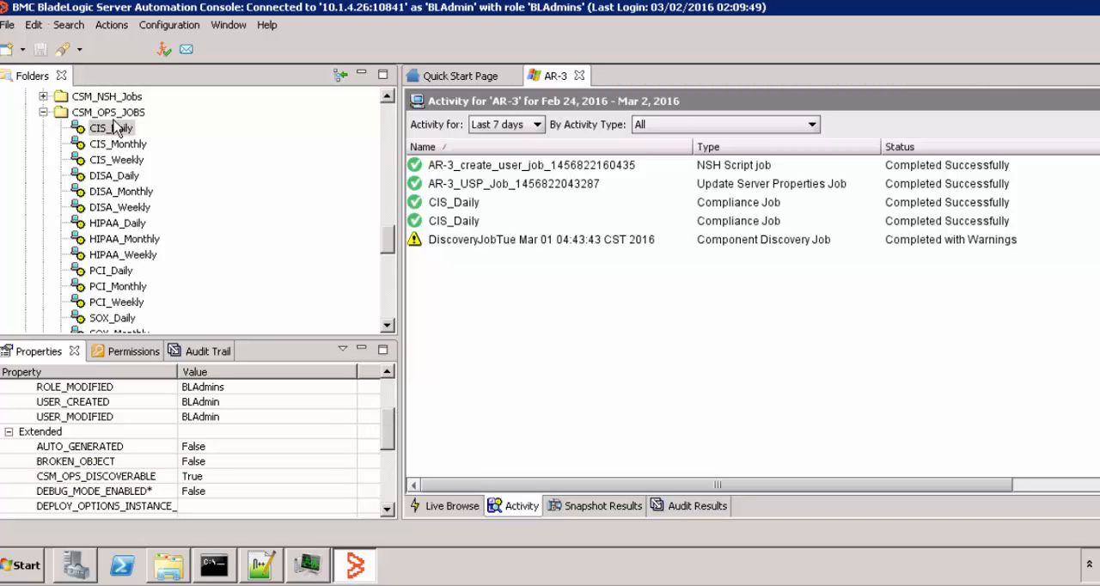
left_click(389, 429)
left_click_drag(388, 430, 388, 434)
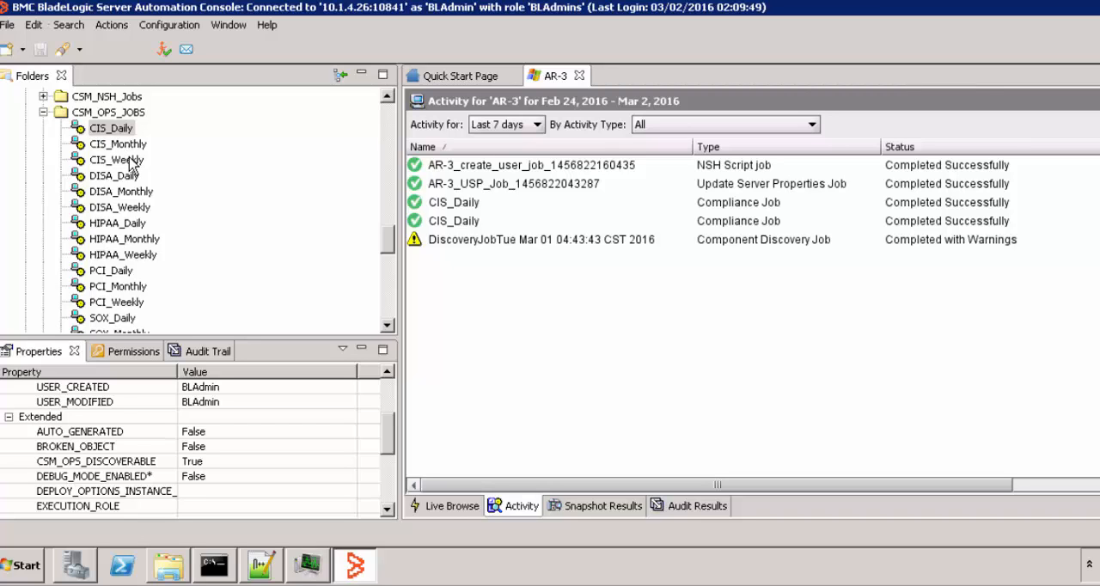
left_click(380, 128)
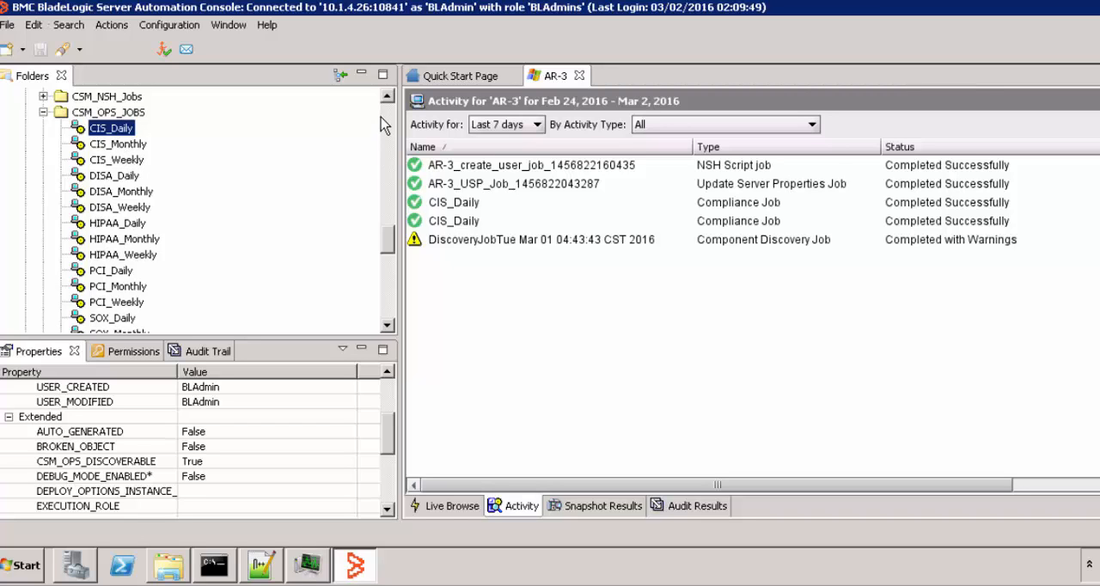
Step: Collapse the CIS folder under Component Templates and examine the compliance content folders and the Remediation Packages in Depot
left_click_drag(384, 248, 388, 129)
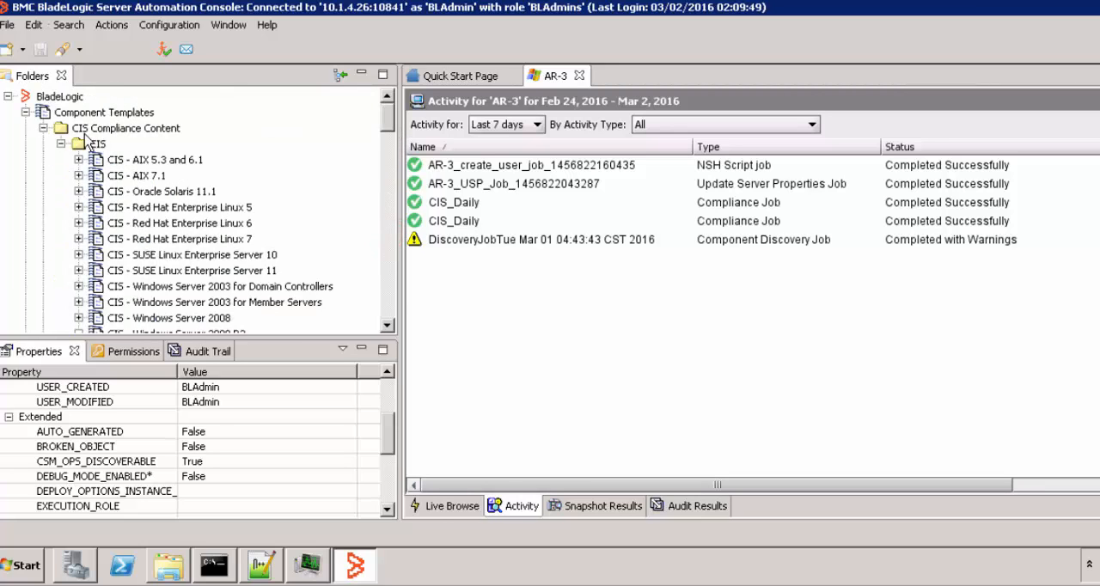
left_click(61, 143)
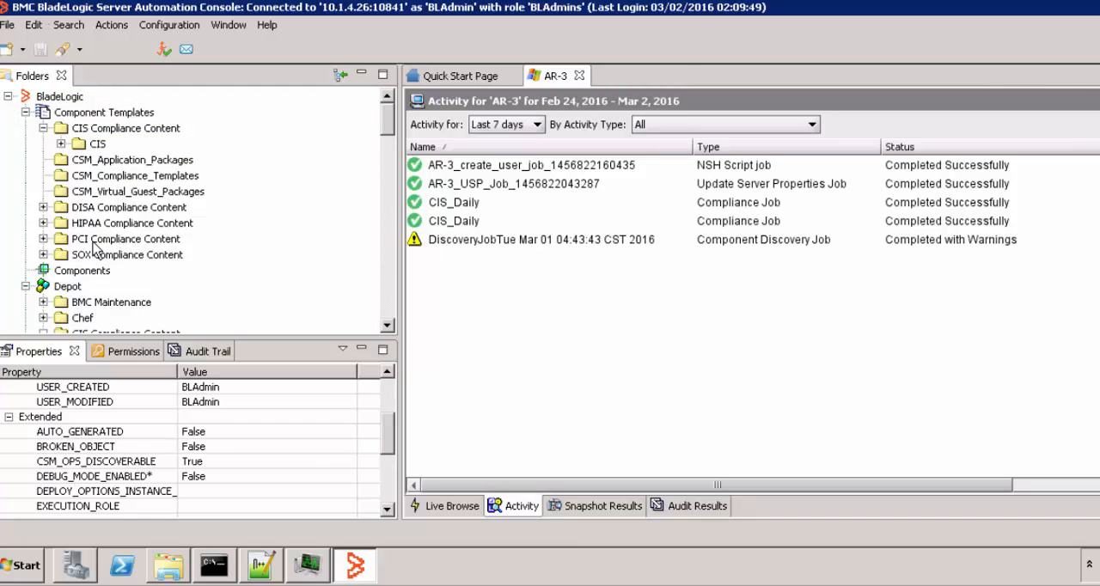
left_click_drag(388, 138, 391, 145)
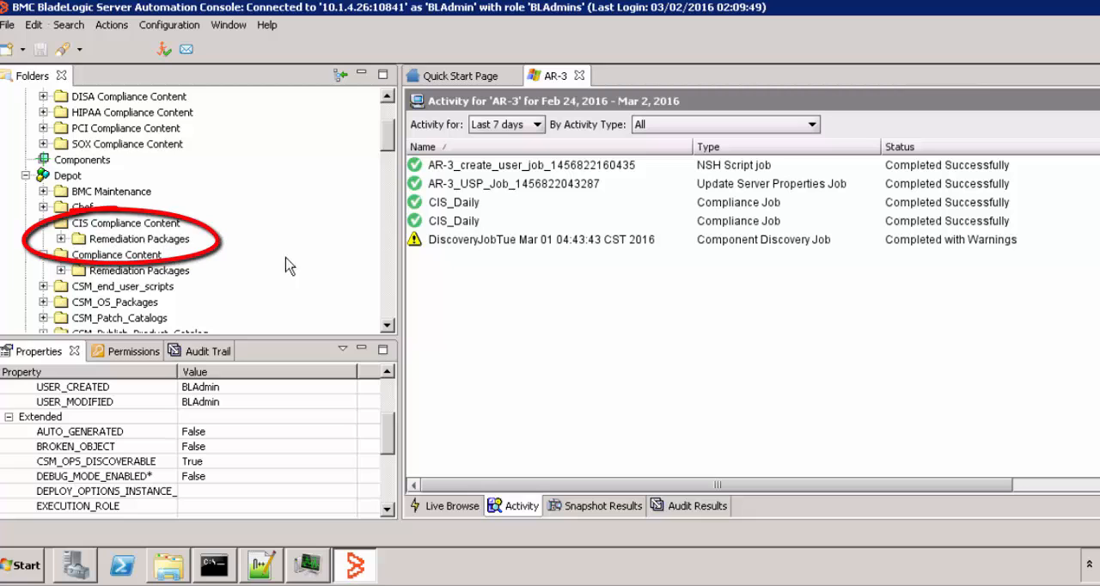
Step: Select CSM_OPS_SMART_GROUPS under Servers and examine the smart groups it contains
left_click_drag(391, 153, 393, 284)
left_click(84, 177)
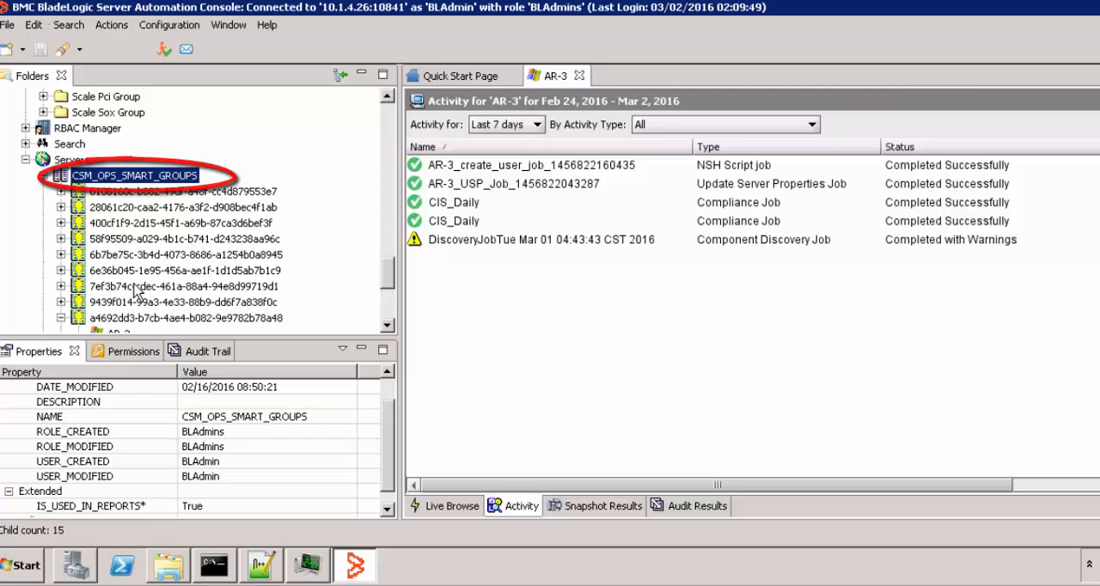
scroll(129, 275, "down", 1)
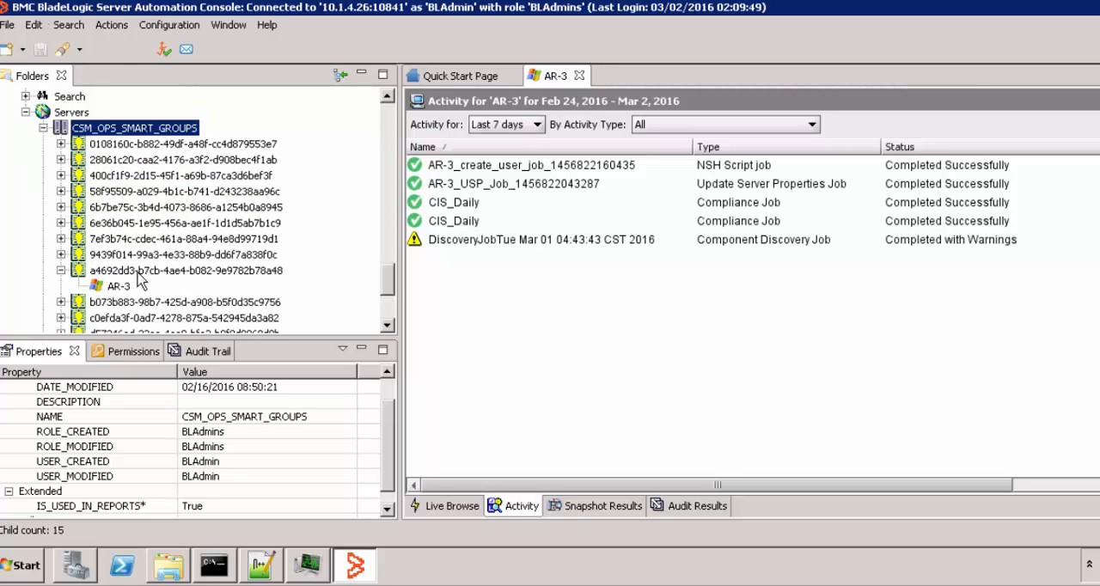